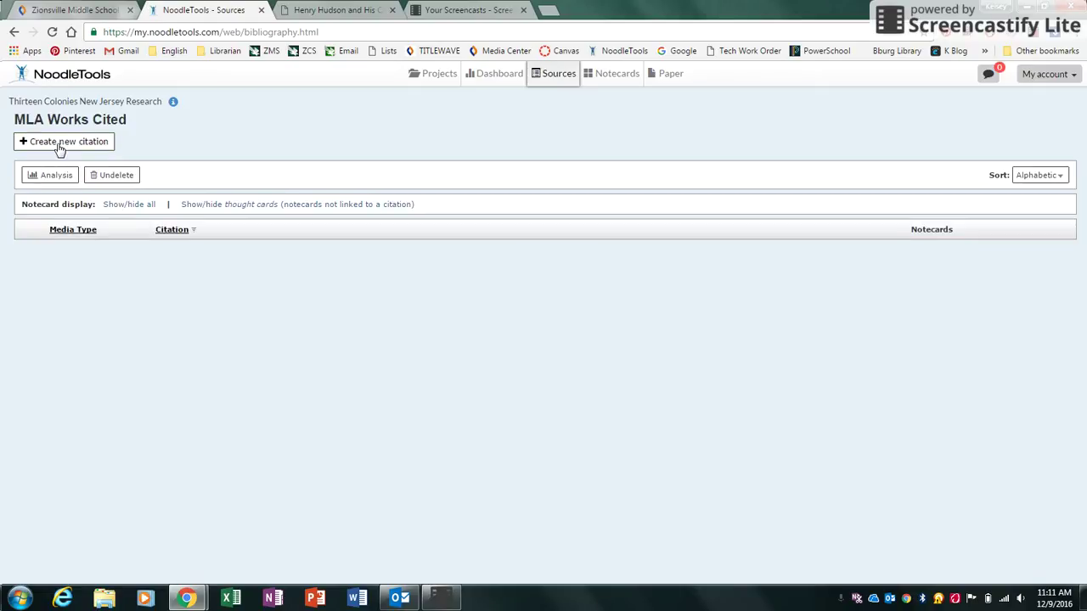
Create a new citation and mark its source as found on a website.
{"action": "left_click", "coordinate": [60, 147]}
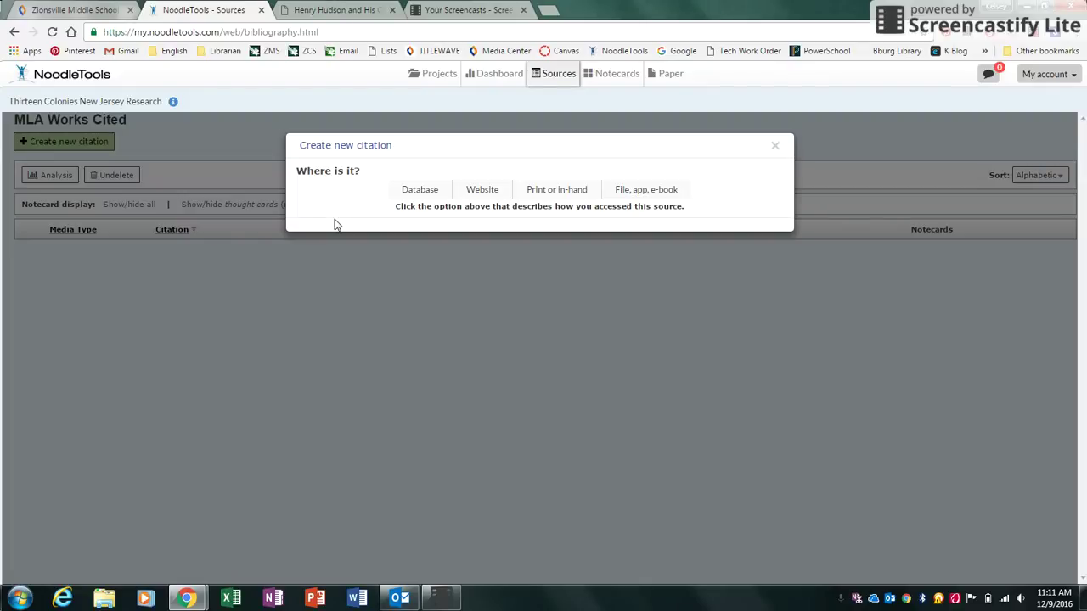
{"action": "left_click", "coordinate": [484, 192]}
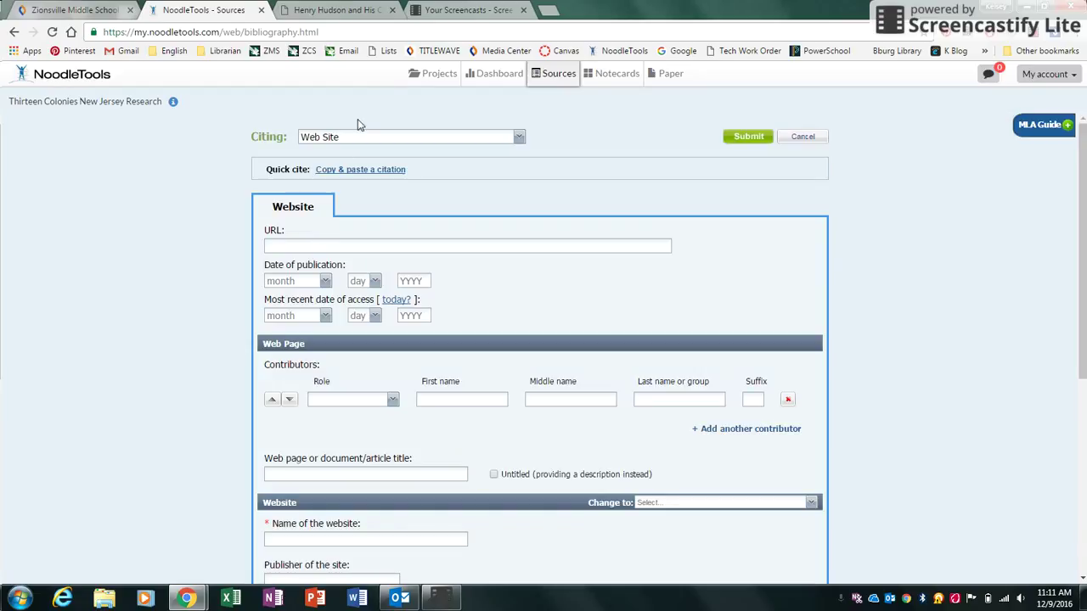
Copy the Henry Hudson page's americaslibrary.gov address and paste it into the URL field.
{"action": "left_click", "coordinate": [323, 12]}
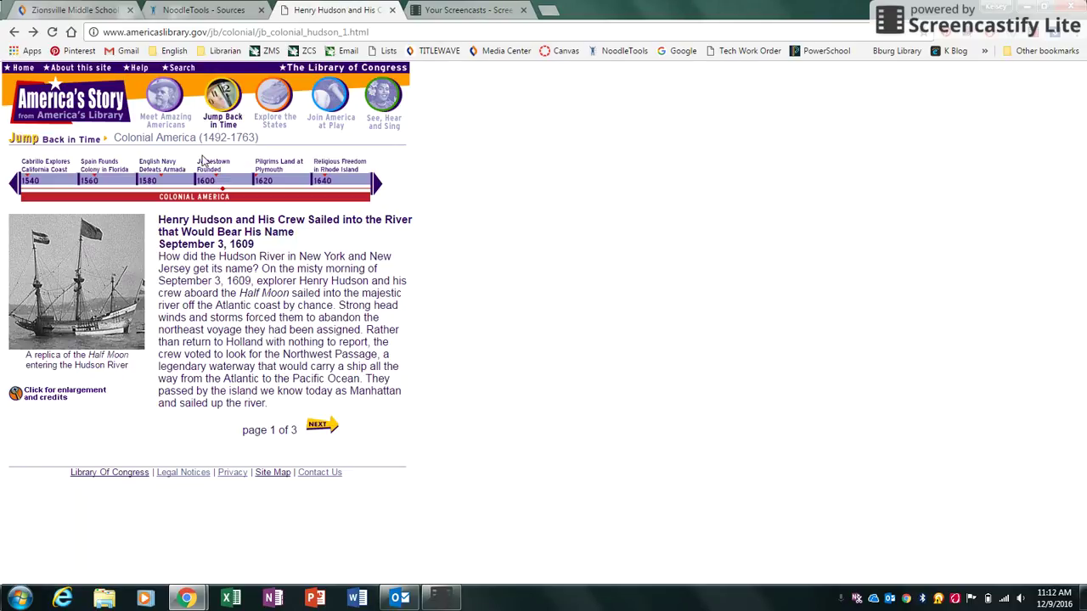
{"action": "left_click", "coordinate": [208, 31]}
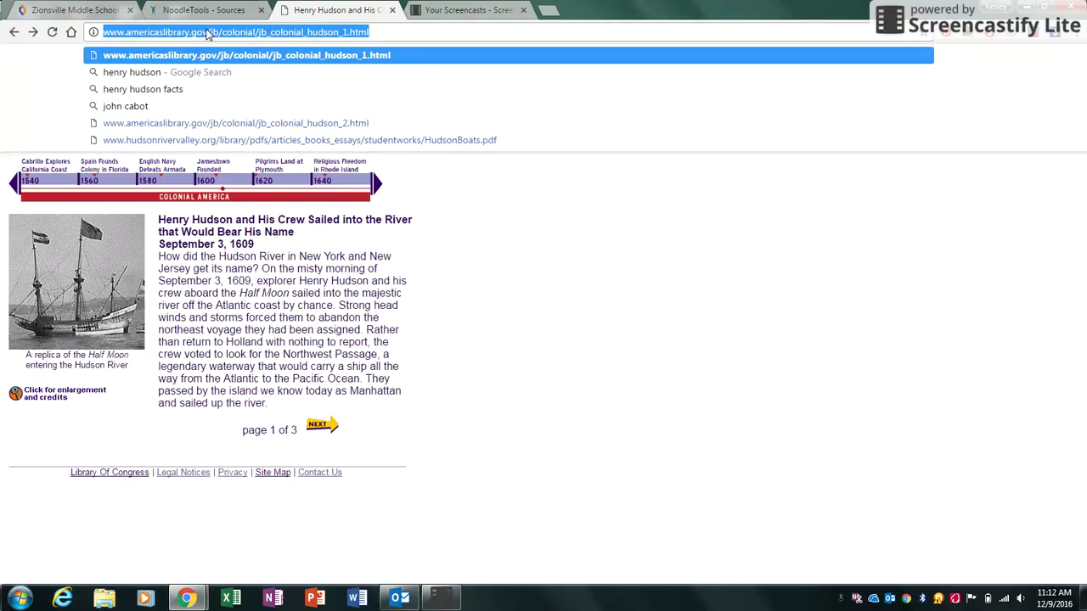
{"action": "right_click", "coordinate": [208, 31]}
{"action": "left_click", "coordinate": [234, 78]}
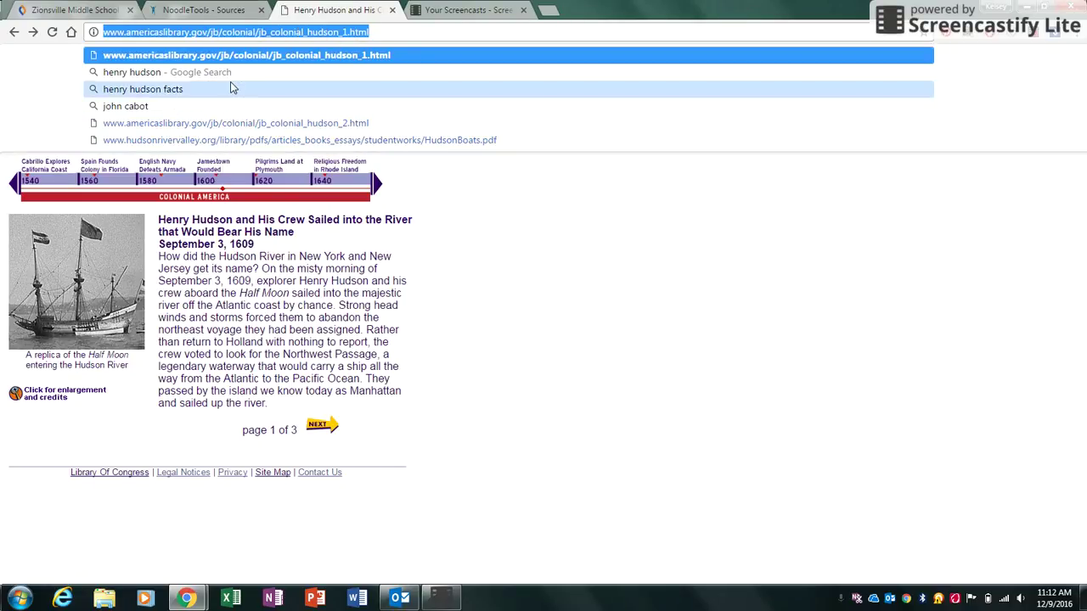
{"action": "left_click", "coordinate": [194, 12]}
{"action": "left_click", "coordinate": [306, 245]}
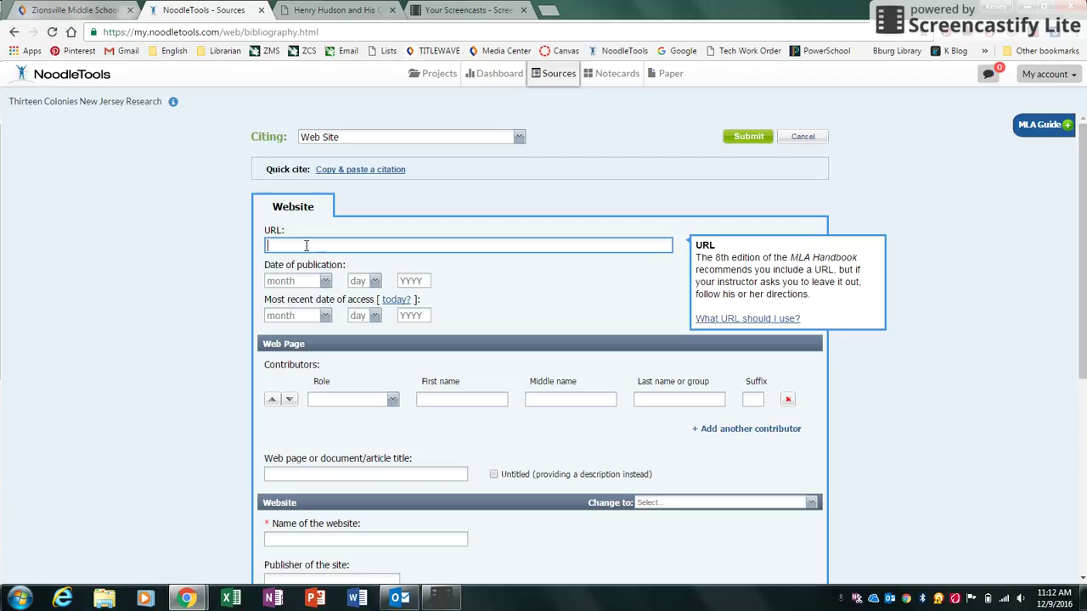
{"action": "key", "text": "ctrl+v"}
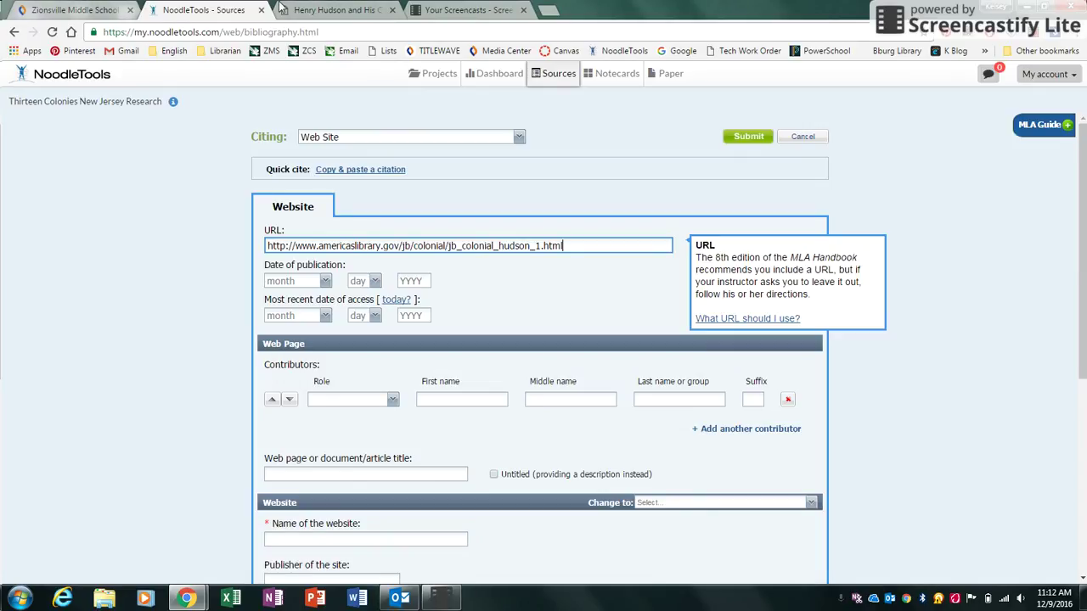
{"action": "left_click", "coordinate": [312, 8]}
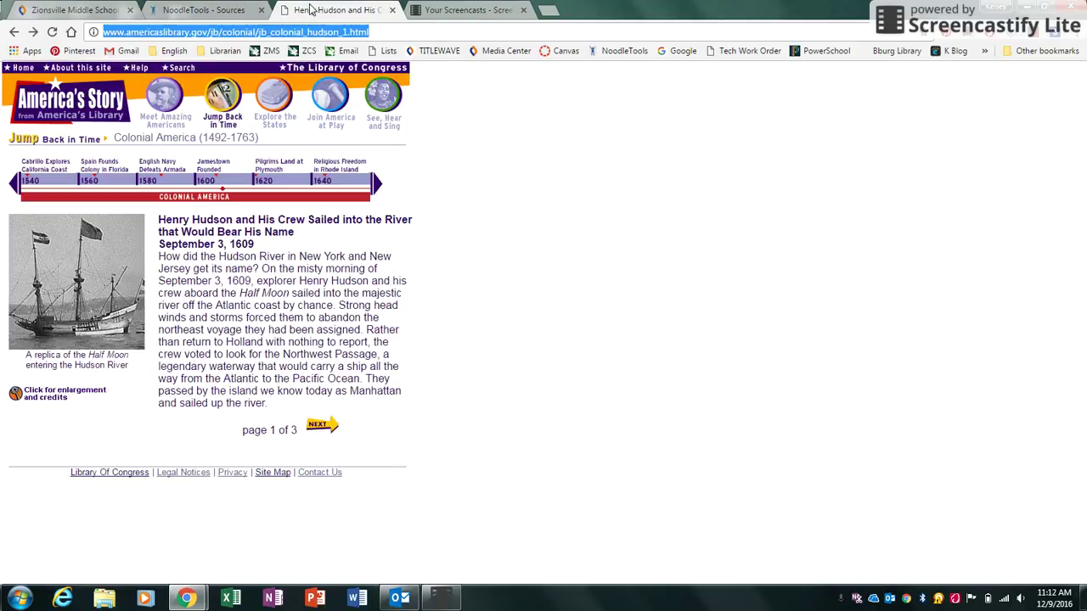
{"action": "left_click", "coordinate": [86, 68]}
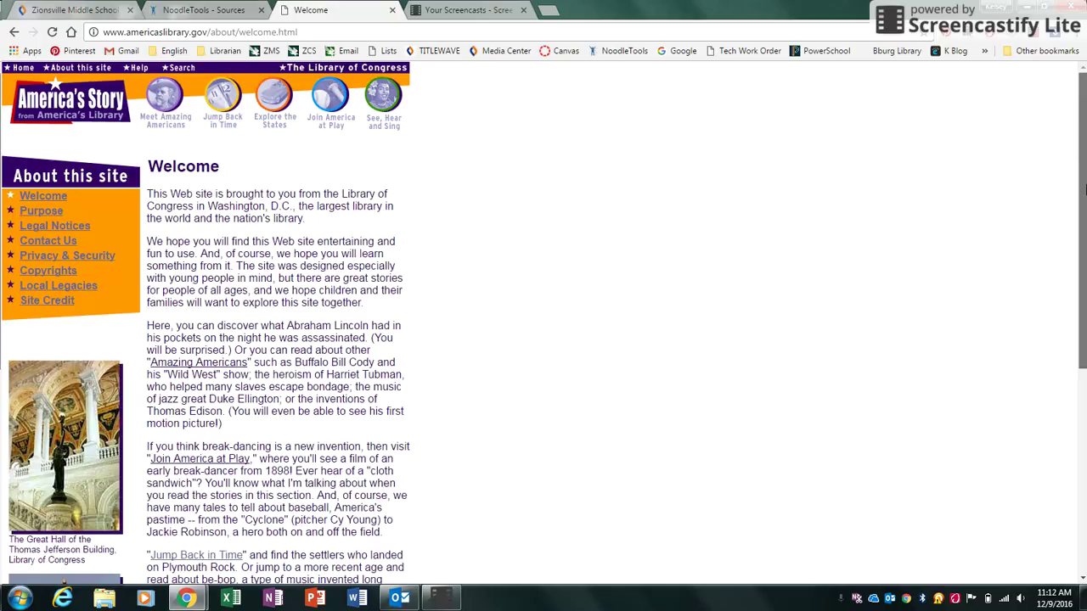
{"action": "left_click_drag", "start_coordinate": [1086, 191], "coordinate": [1046, 438]}
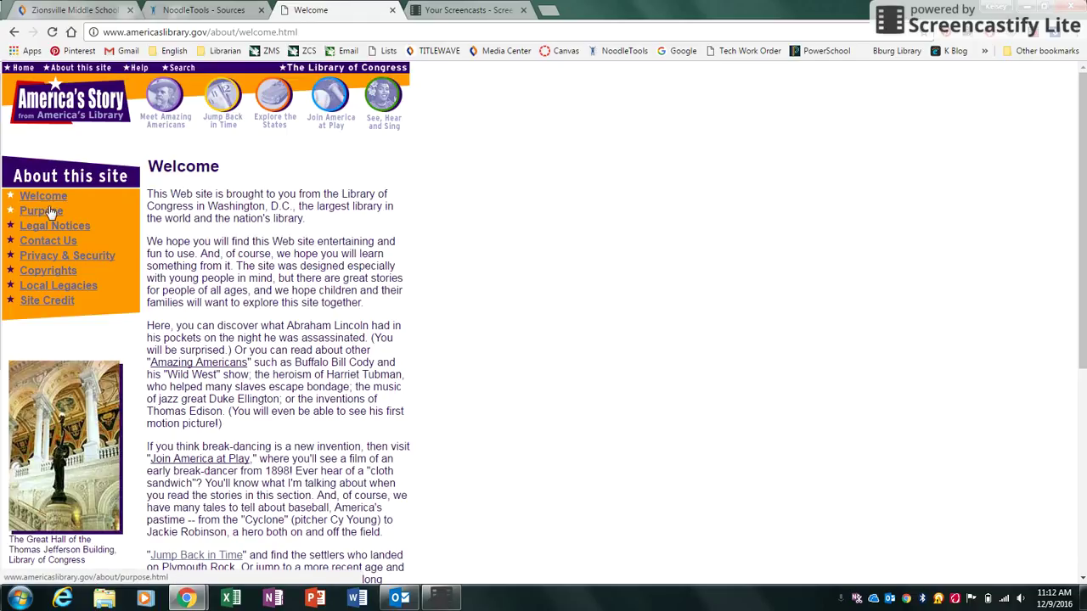
{"action": "left_click", "coordinate": [47, 213]}
{"action": "left_click_drag", "start_coordinate": [1083, 274], "coordinate": [1082, 132]}
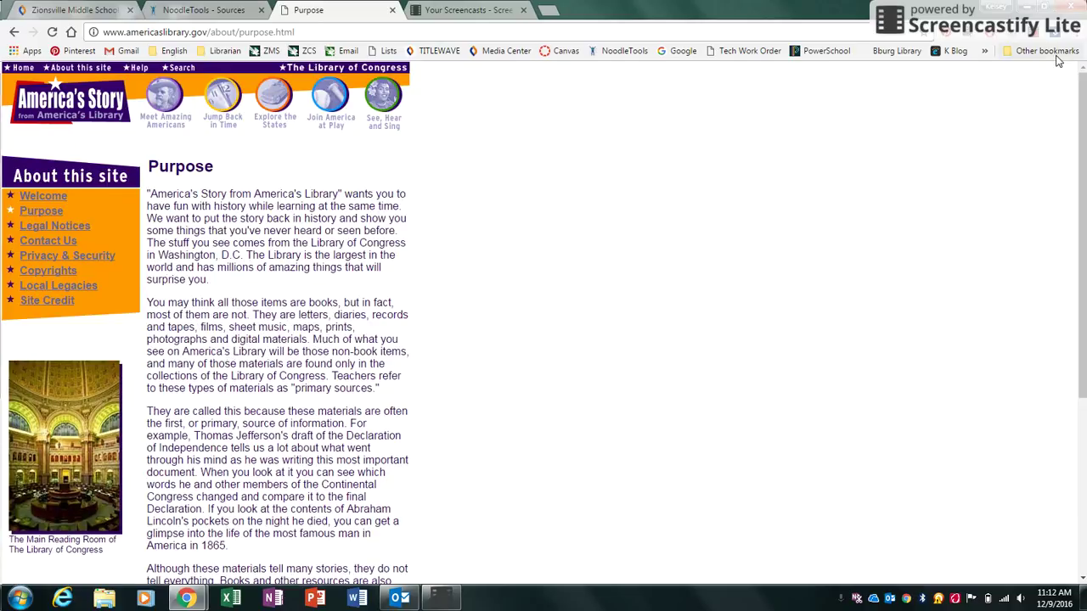
{"action": "left_click", "coordinate": [208, 9]}
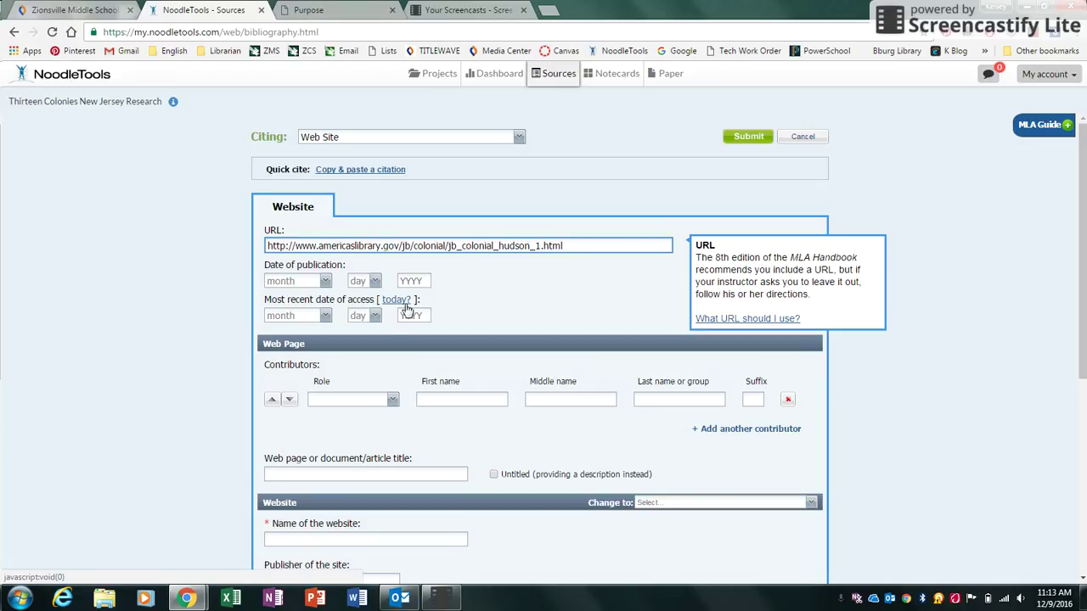
Set the most recent access date to today, December 9, 2016, and review the contributor roles.
{"action": "left_click", "coordinate": [402, 303]}
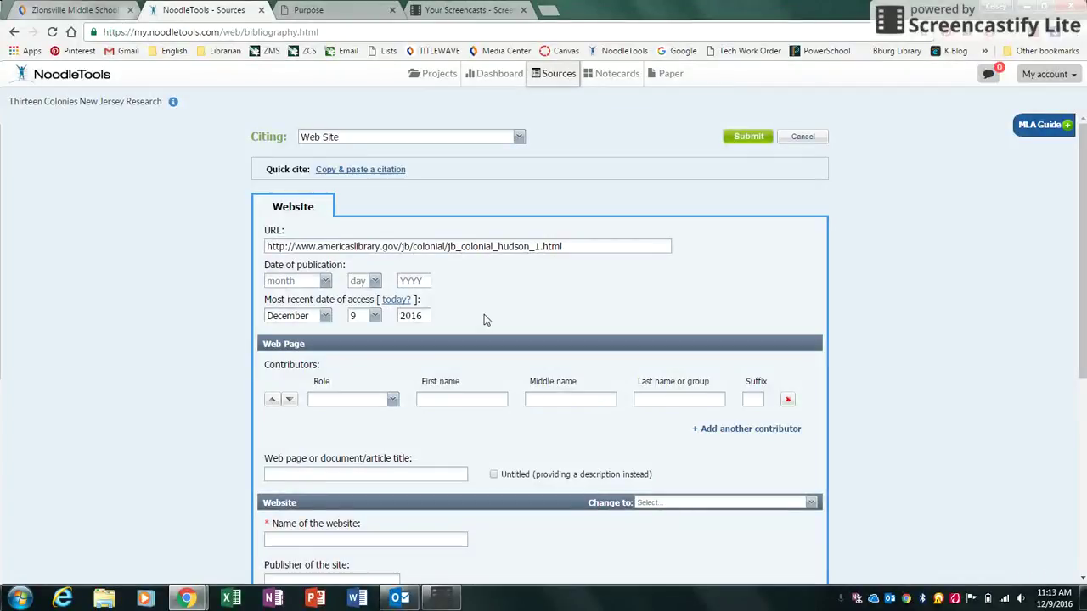
{"action": "left_click", "coordinate": [335, 402]}
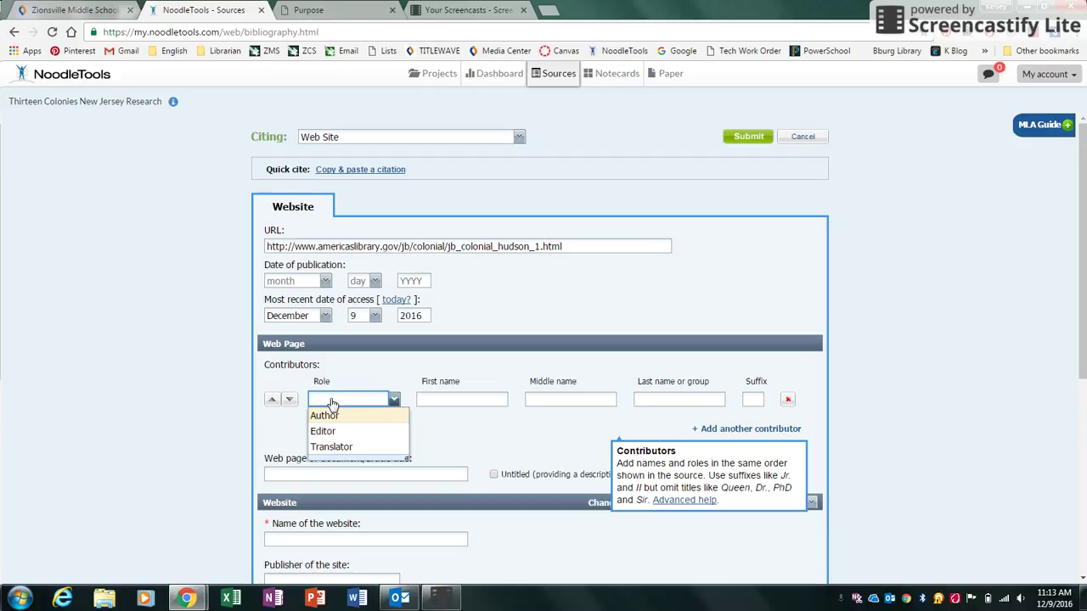
{"action": "left_click", "coordinate": [287, 379]}
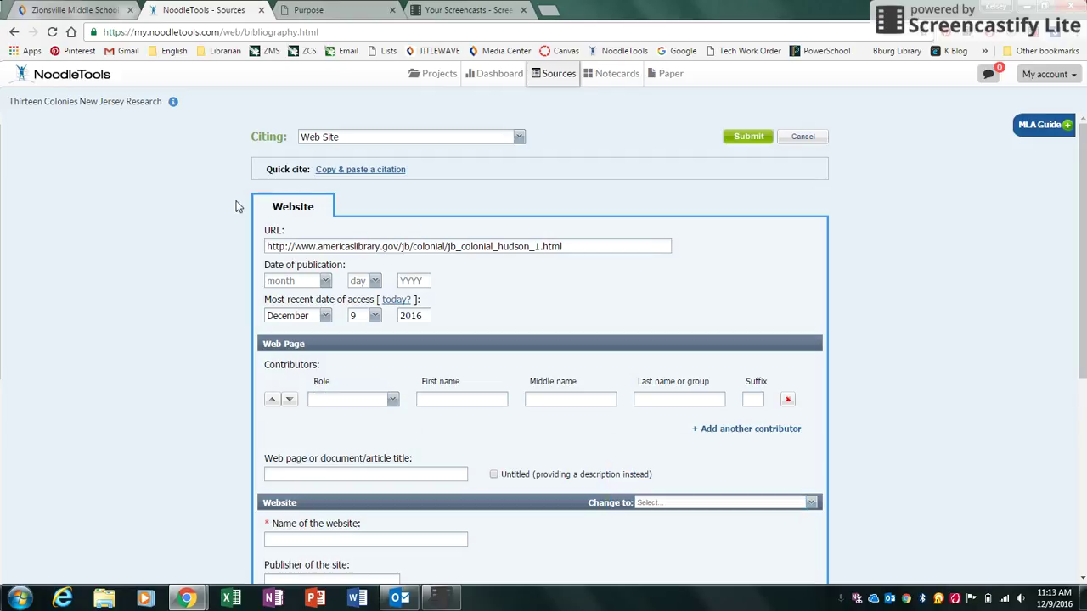
Check the America's Story About this site pages for contributor details.
{"action": "left_click", "coordinate": [296, 9]}
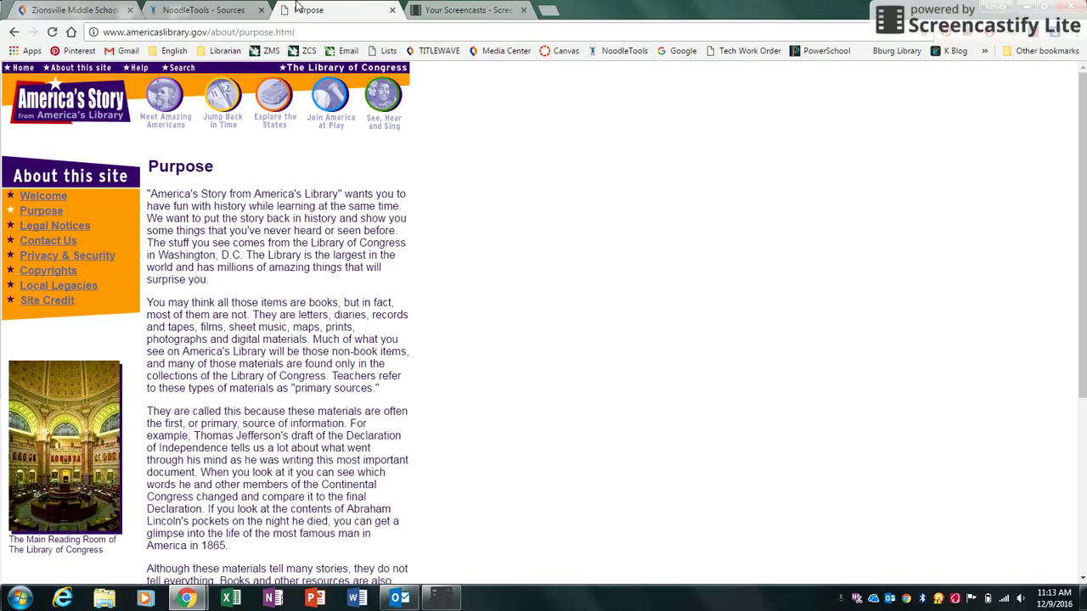
{"action": "left_click", "coordinate": [13, 32]}
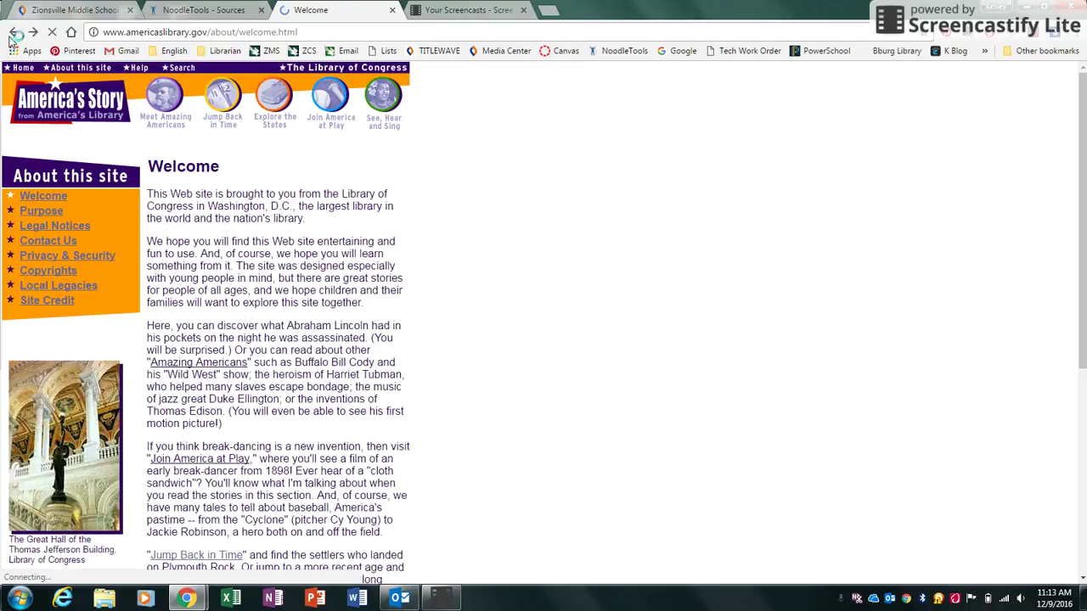
{"action": "left_click", "coordinate": [14, 32]}
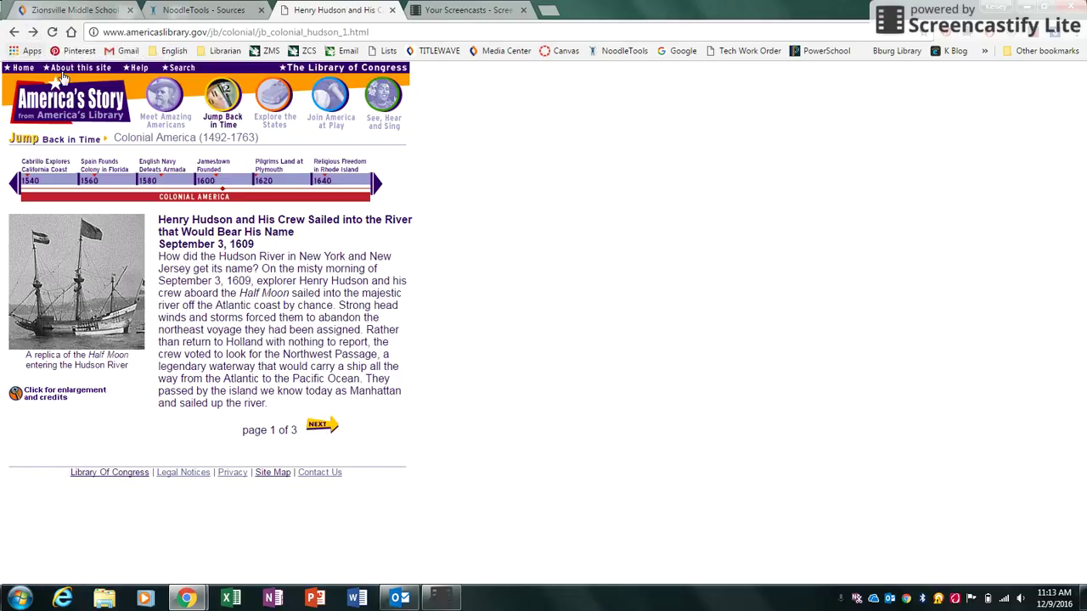
{"action": "left_click", "coordinate": [64, 68]}
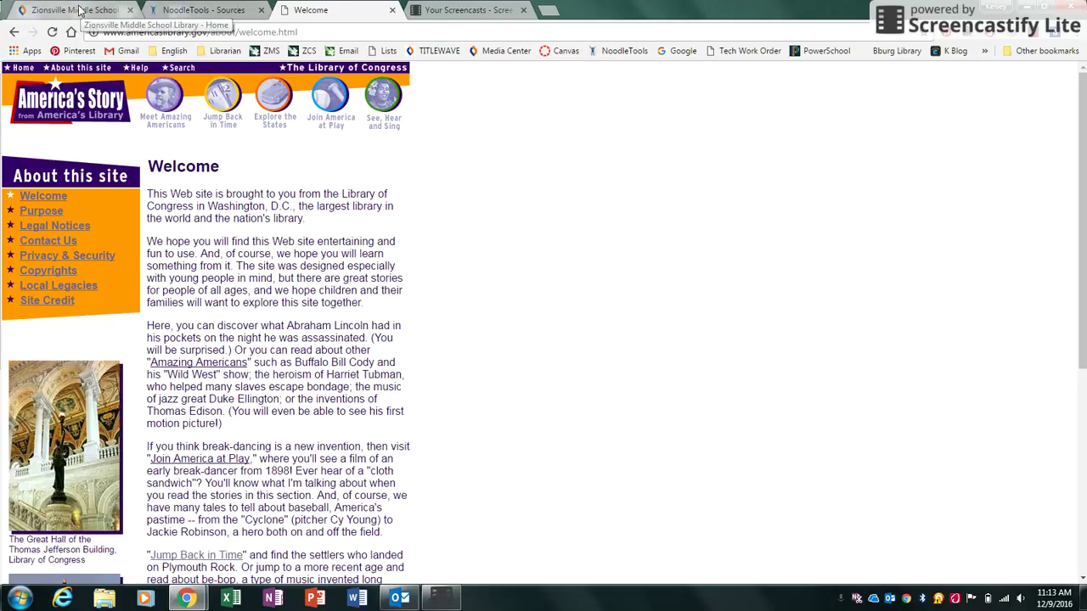
{"action": "left_click", "coordinate": [192, 9]}
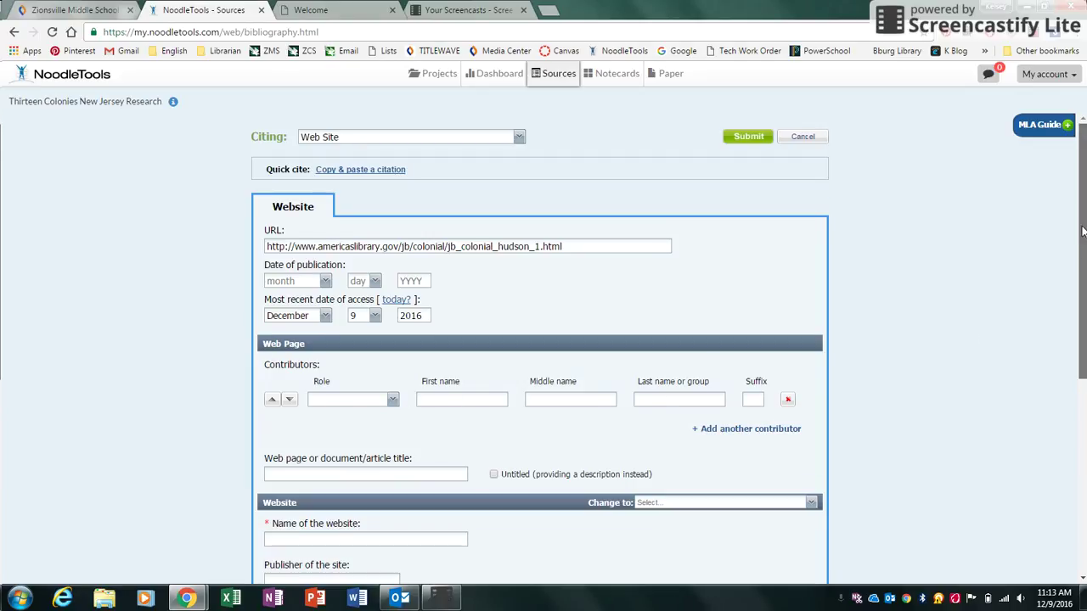
Copy the Henry Hudson article's headline from the America's Story page.
{"action": "scroll", "coordinate": [1066, 339], "scroll_direction": "down", "scroll_amount": 3}
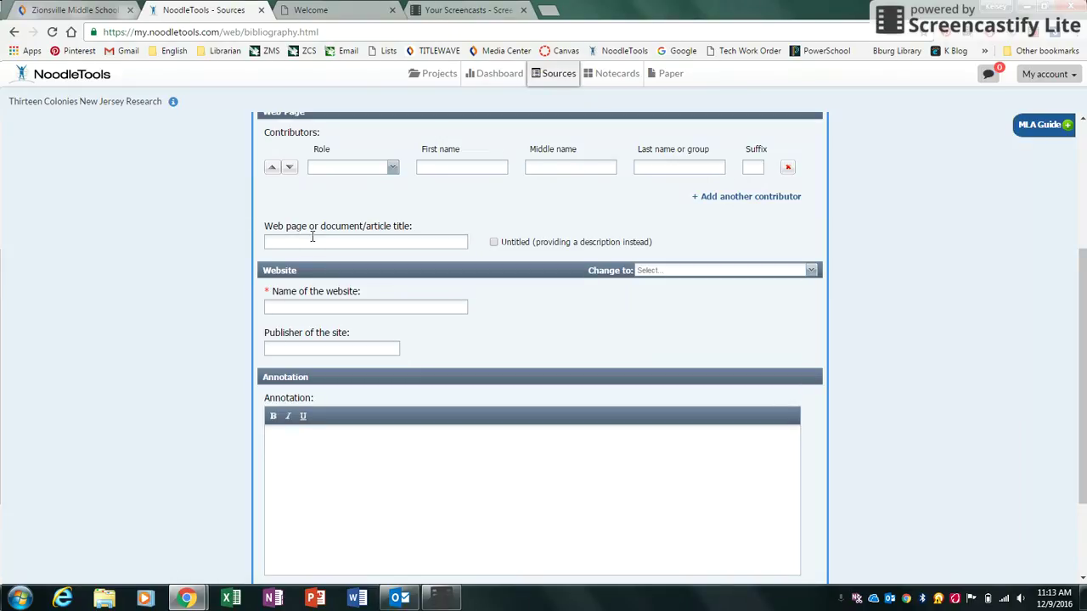
{"action": "left_click", "coordinate": [333, 9]}
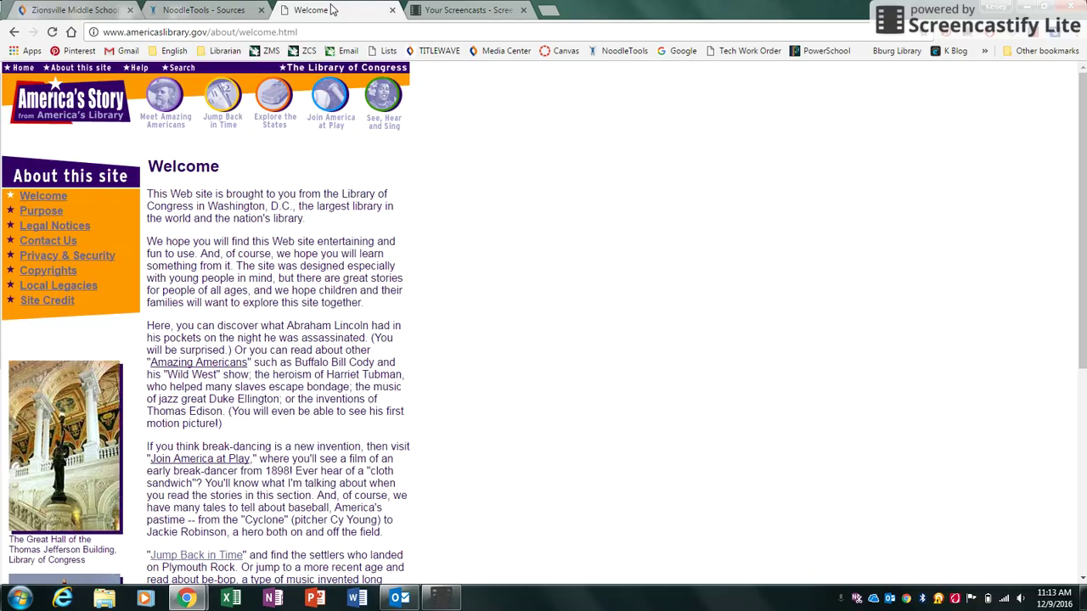
{"action": "left_click", "coordinate": [13, 34]}
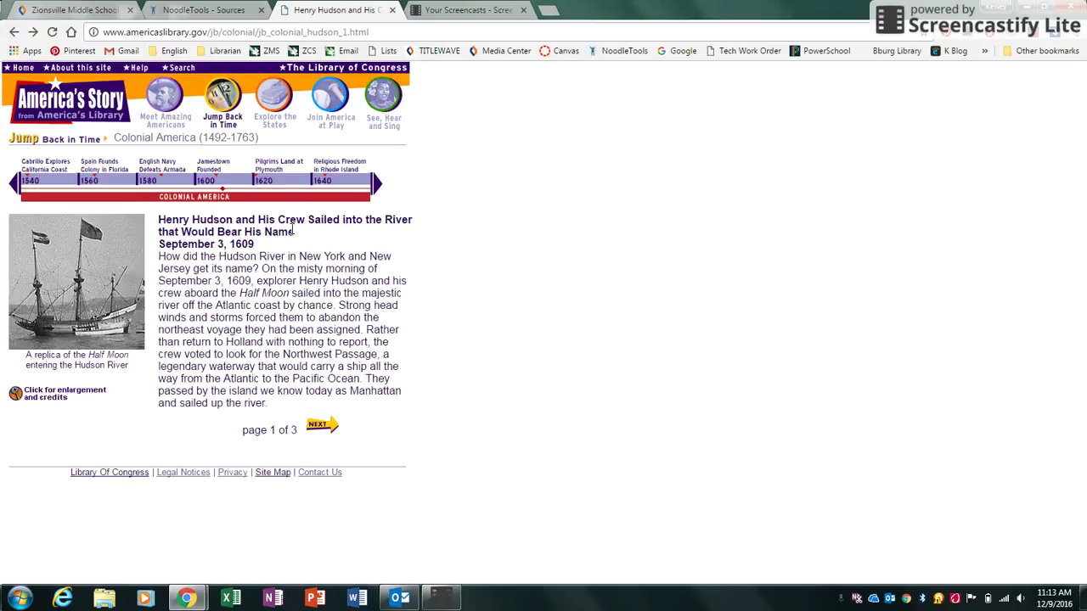
{"action": "left_click_drag", "start_coordinate": [297, 234], "coordinate": [156, 222]}
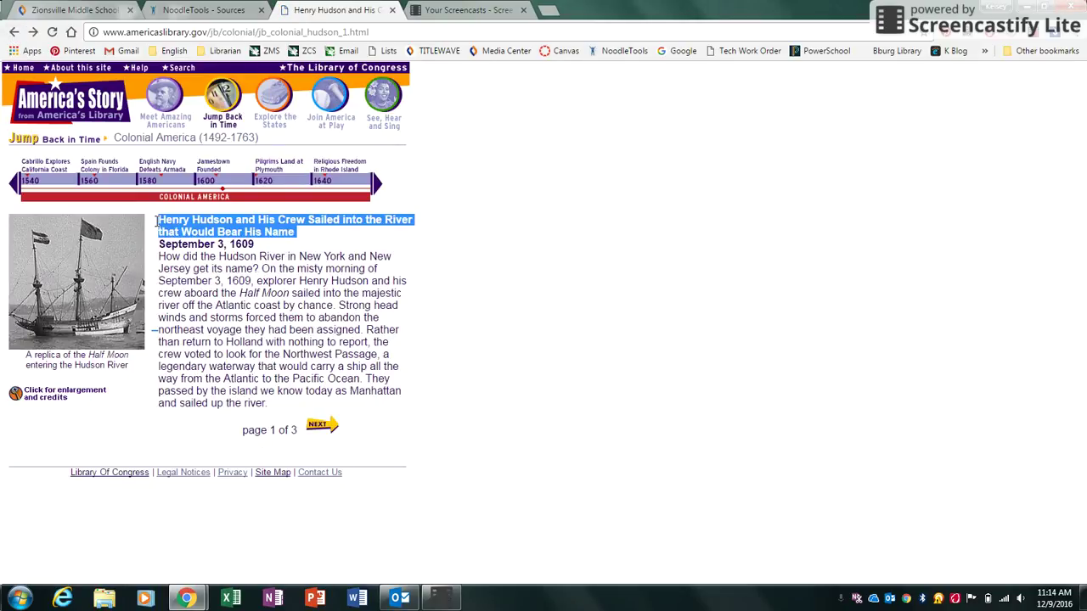
{"action": "right_click", "coordinate": [280, 234]}
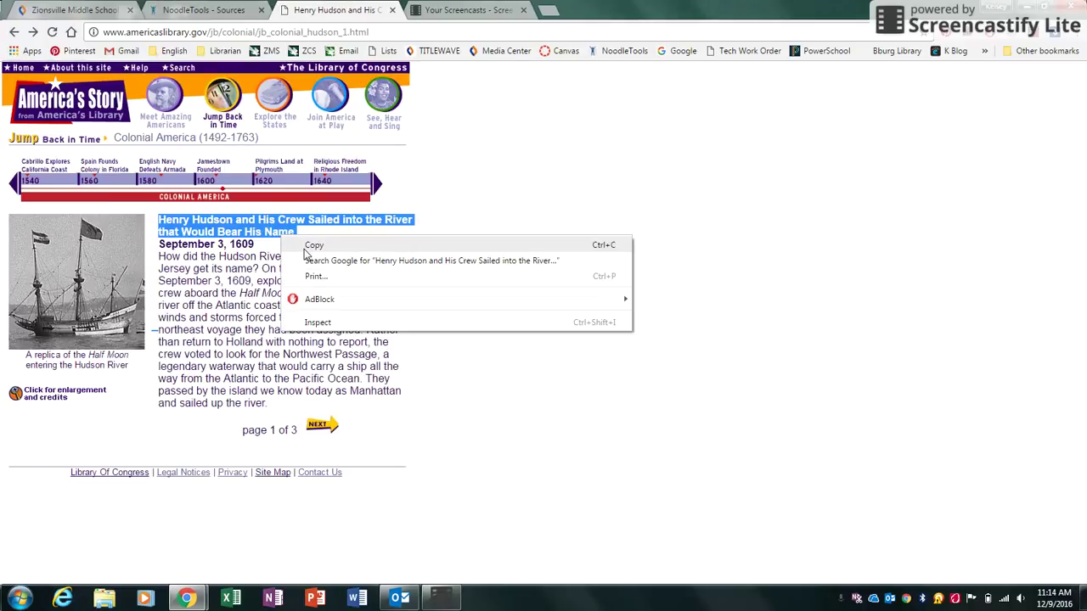
{"action": "left_click", "coordinate": [307, 246]}
Paste the headline as the web page title, removing the leading space and capitalizing 'That'.
{"action": "left_click", "coordinate": [195, 10]}
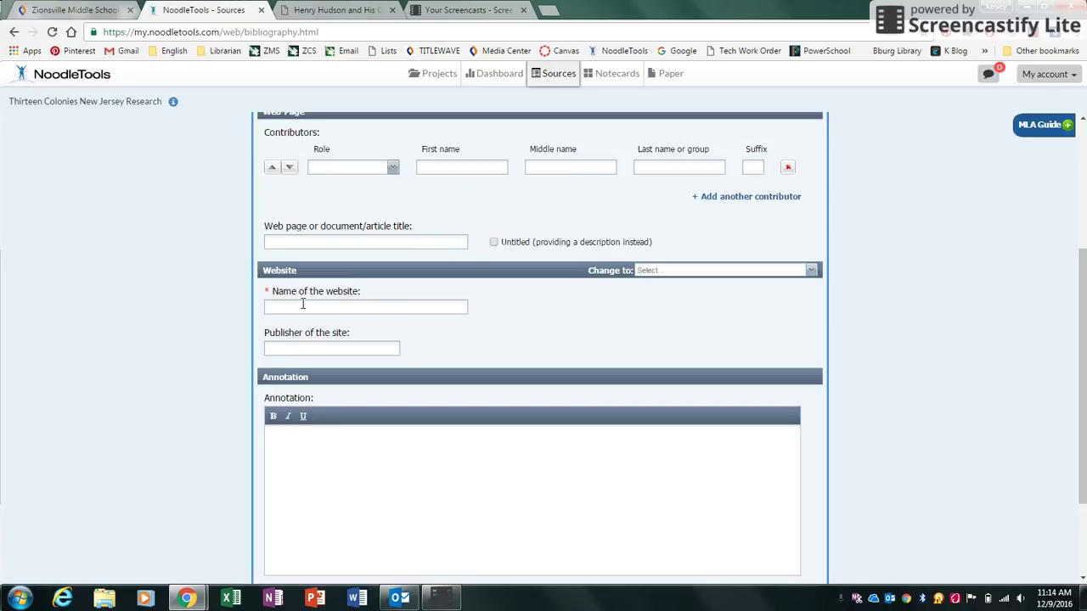
{"action": "left_click", "coordinate": [269, 240]}
{"action": "key", "text": "ctrl+v"}
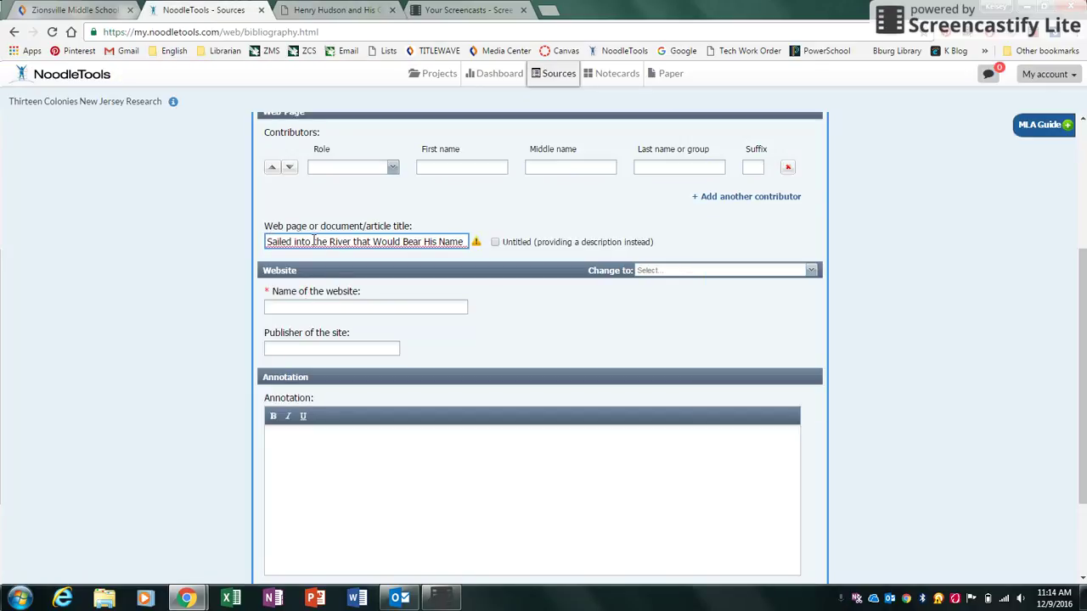
{"action": "key", "text": "Left"}
{"action": "key", "text": "Left"}
{"action": "key", "text": "Left"}
{"action": "key", "text": "Left"}
{"action": "key", "text": "Left"}
{"action": "key", "text": "Left"}
{"action": "key", "text": "Left"}
{"action": "key", "text": "Left"}
{"action": "key", "text": "Left"}
{"action": "key", "text": "Left"}
{"action": "key", "text": "Left"}
{"action": "key", "text": "Left"}
{"action": "key", "text": "Left"}
{"action": "key", "text": "Left"}
{"action": "key", "text": "Left"}
{"action": "key", "text": "Left"}
{"action": "key", "text": "Left"}
{"action": "key", "text": "Left"}
{"action": "key", "text": "Left"}
{"action": "key", "text": "Left"}
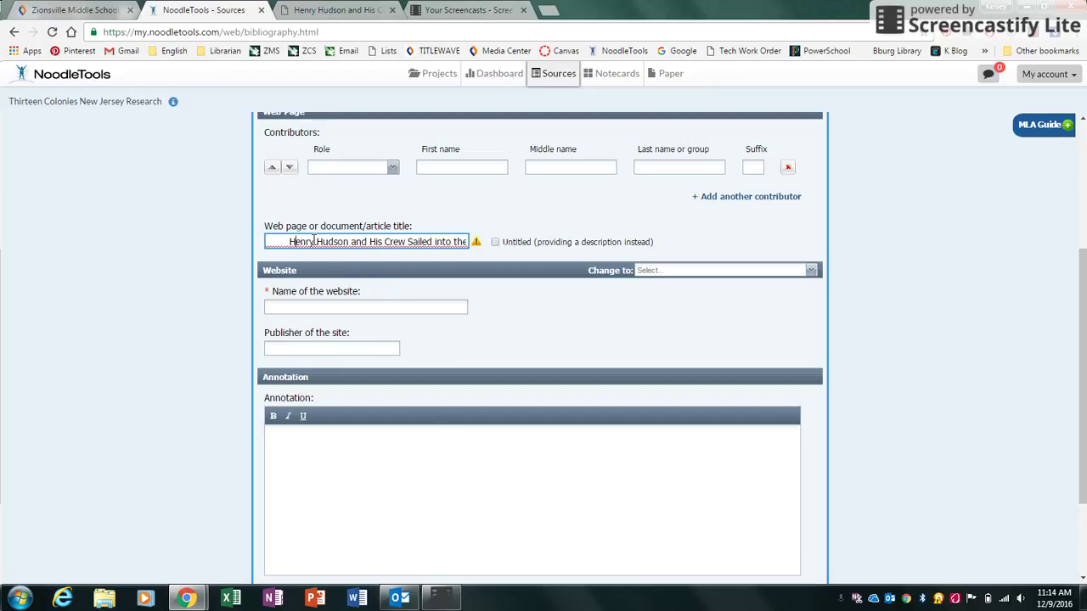
{"action": "key", "text": "Delete"}
{"action": "key", "text": "Delete"}
{"action": "key", "text": "Delete"}
{"action": "key", "text": "Delete"}
{"action": "key", "text": "Delete"}
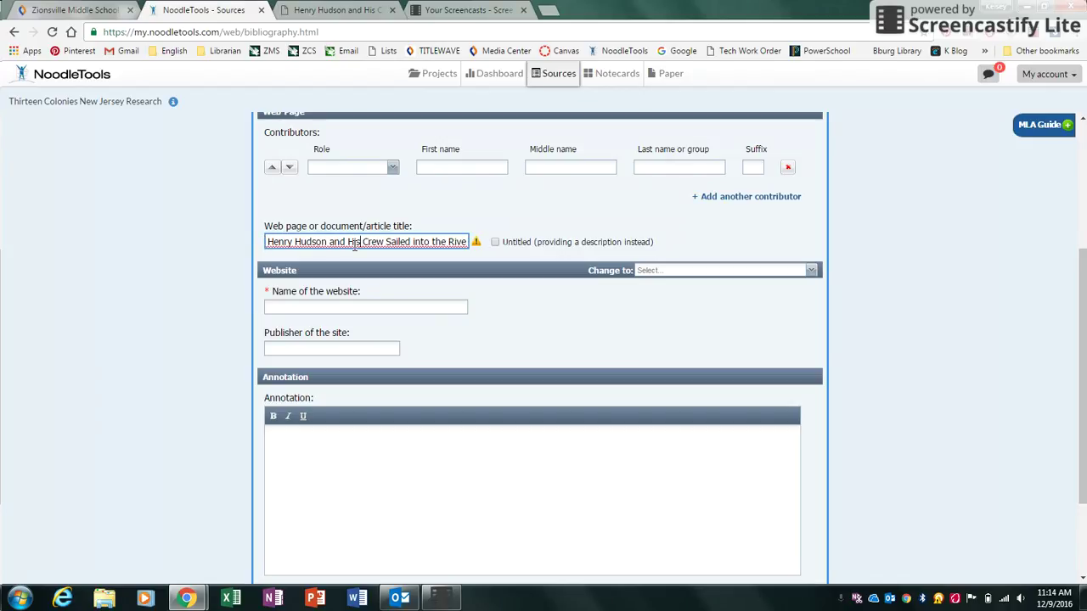
{"action": "key", "text": "Right"}
{"action": "key", "text": "Right"}
{"action": "key", "text": "Right"}
{"action": "key", "text": "Right"}
{"action": "key", "text": "Right"}
{"action": "key", "text": "Right"}
{"action": "key", "text": "Right"}
{"action": "key", "text": "Right"}
{"action": "key", "text": "Right"}
{"action": "key", "text": "Right"}
{"action": "key", "text": "Right"}
{"action": "key", "text": "Right"}
{"action": "key", "text": "Right"}
{"action": "key", "text": "Right"}
{"action": "key", "text": "Right"}
{"action": "key", "text": "Right"}
{"action": "key", "text": "Right"}
{"action": "key", "text": "Right"}
{"action": "key", "text": "Right"}
{"action": "key", "text": "Right"}
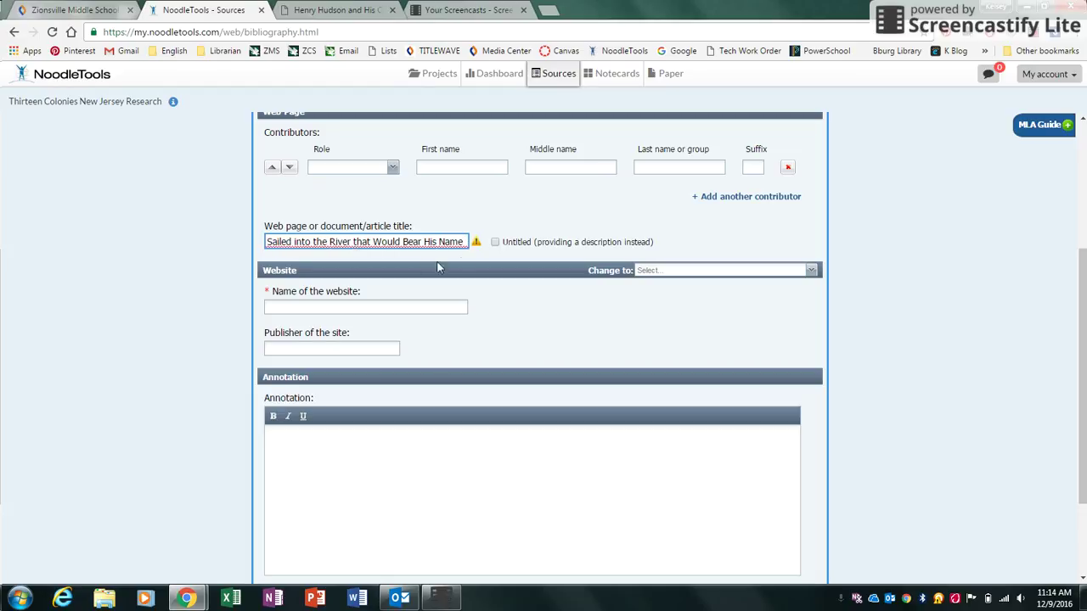
{"action": "mouse_move", "coordinate": [477, 244]}
{"action": "left_click", "coordinate": [355, 241]}
{"action": "key", "text": "BackSpace"}
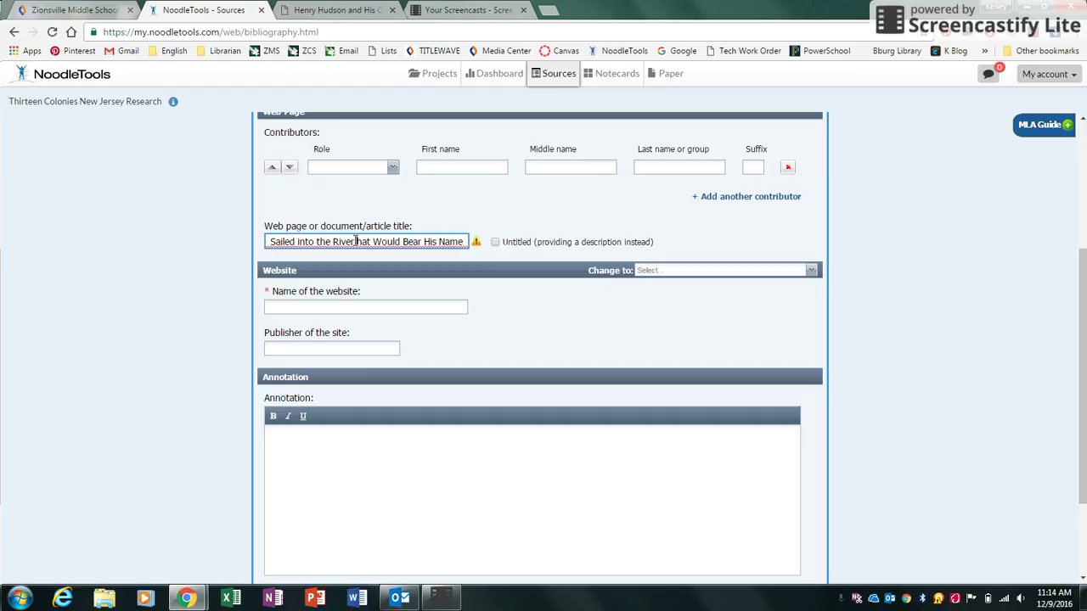
{"action": "type", "text": "T"}
{"action": "left_click", "coordinate": [330, 243]}
{"action": "key", "text": "Left"}
{"action": "key", "text": "Left"}
{"action": "key", "text": "Left"}
{"action": "key", "text": "Left"}
{"action": "key", "text": "Left"}
{"action": "key", "text": "Left"}
{"action": "key", "text": "Left"}
{"action": "key", "text": "Left"}
{"action": "key", "text": "Left"}
{"action": "key", "text": "Left"}
{"action": "key", "text": "Left"}
{"action": "key", "text": "Left"}
{"action": "key", "text": "Left"}
{"action": "key", "text": "Left"}
{"action": "key", "text": "Left"}
{"action": "key", "text": "Left"}
{"action": "key", "text": "Left"}
{"action": "key", "text": "Left"}
{"action": "key", "text": "Left"}
{"action": "key", "text": "Left"}
Verify the site name and enter 'America's Story from America's Library' as the website name.
{"action": "left_click", "coordinate": [334, 307]}
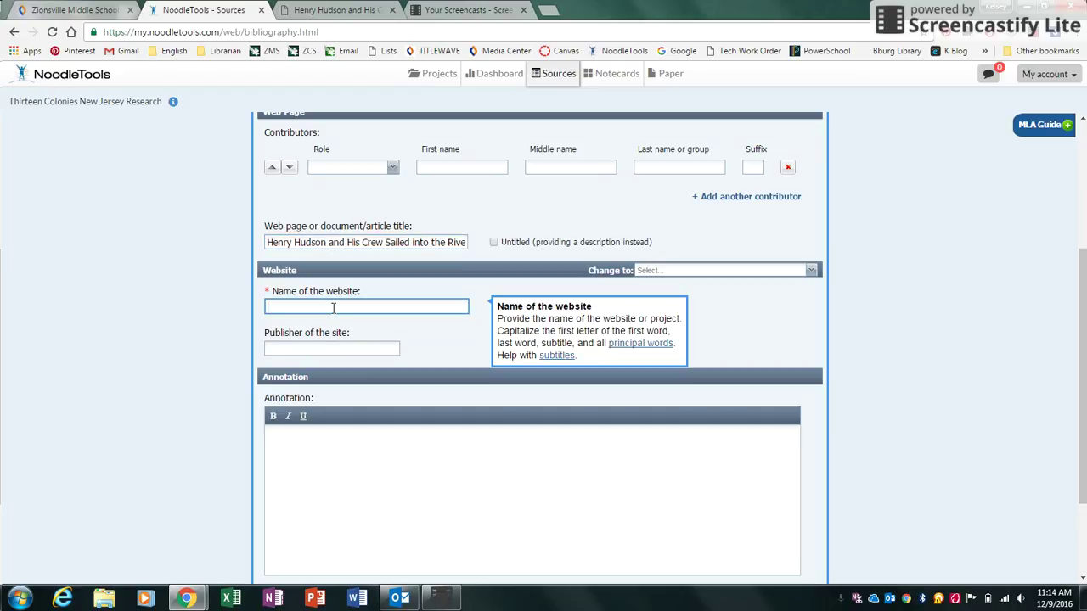
{"action": "left_click", "coordinate": [314, 10]}
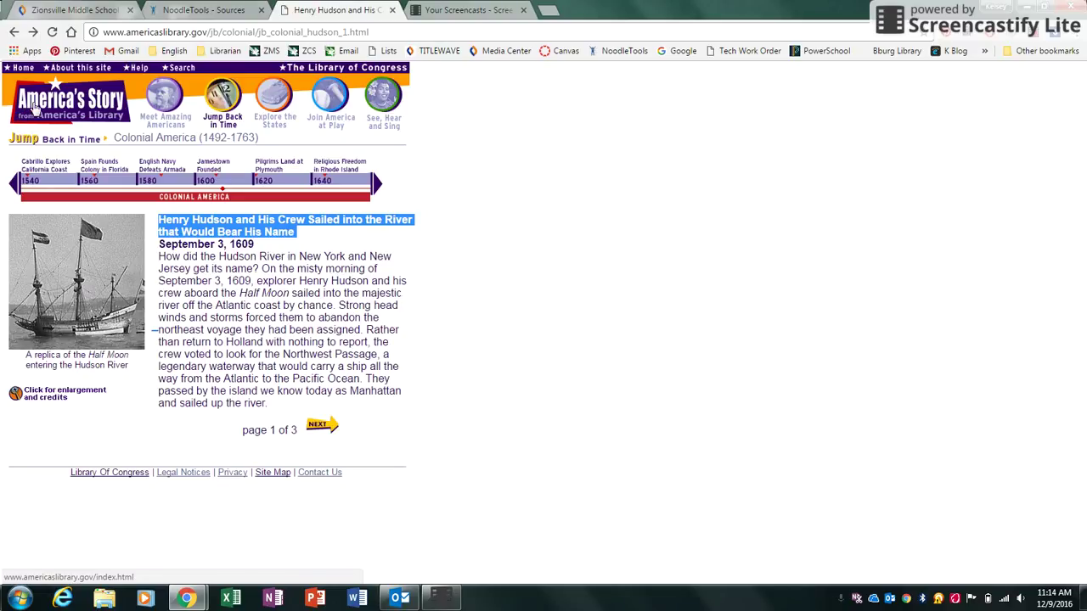
{"action": "left_click", "coordinate": [204, 10]}
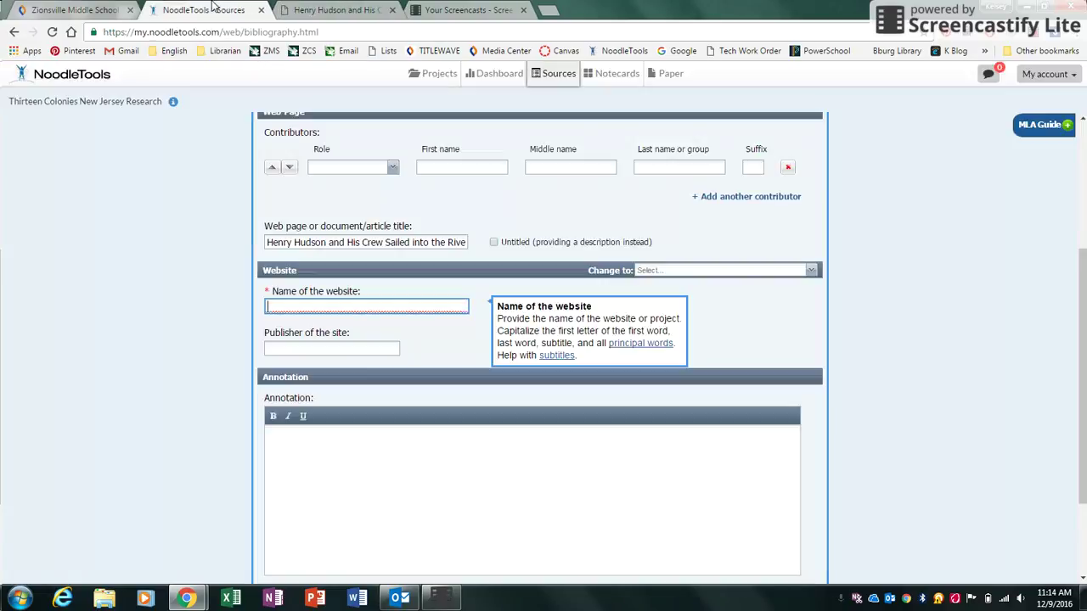
{"action": "type", "text": "America's Story from America's Library"}
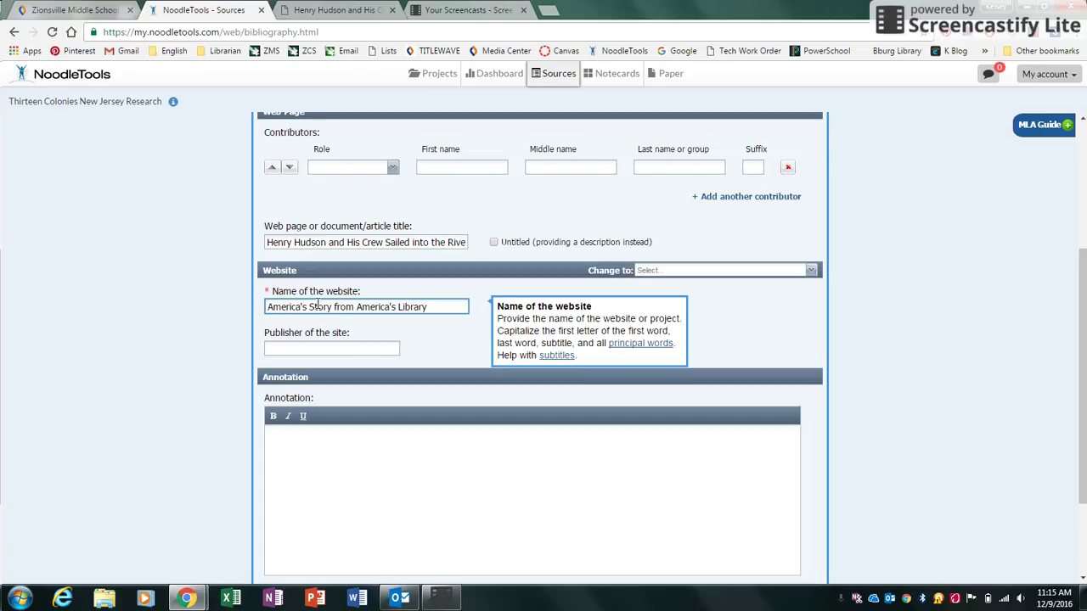
Confirm the publisher on the site's About page and enter 'Library of Congress' as publisher.
{"action": "left_click", "coordinate": [293, 349]}
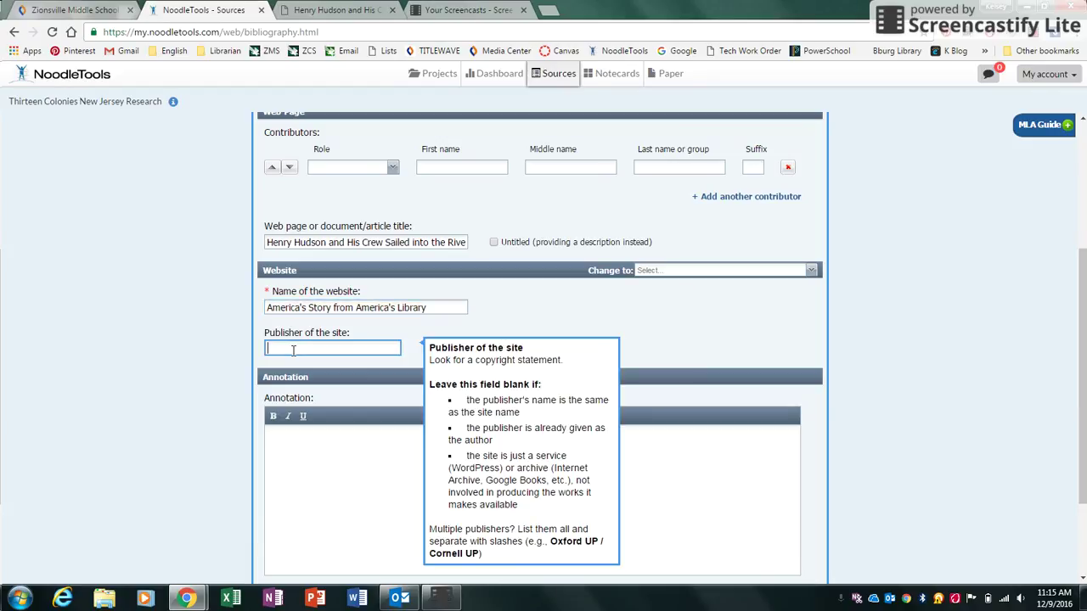
{"action": "left_click", "coordinate": [316, 9]}
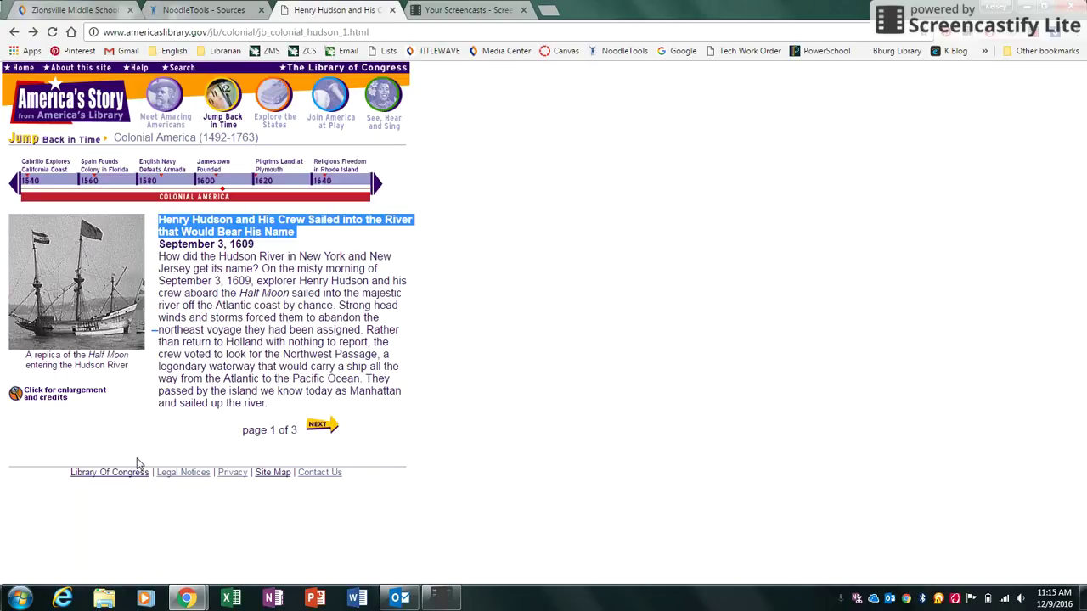
{"action": "left_click", "coordinate": [78, 67]}
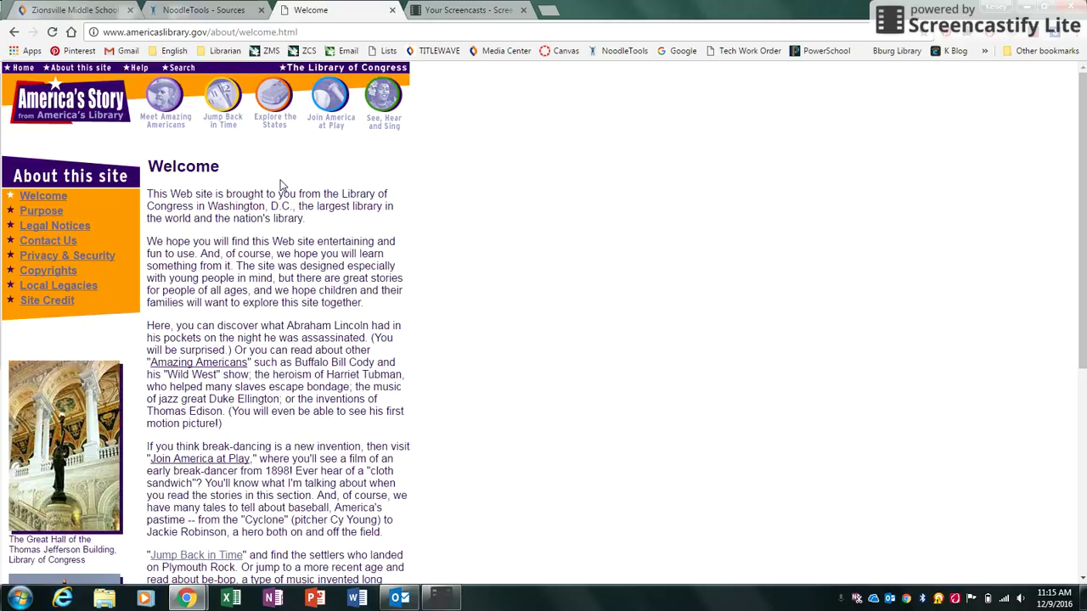
{"action": "left_click", "coordinate": [192, 11]}
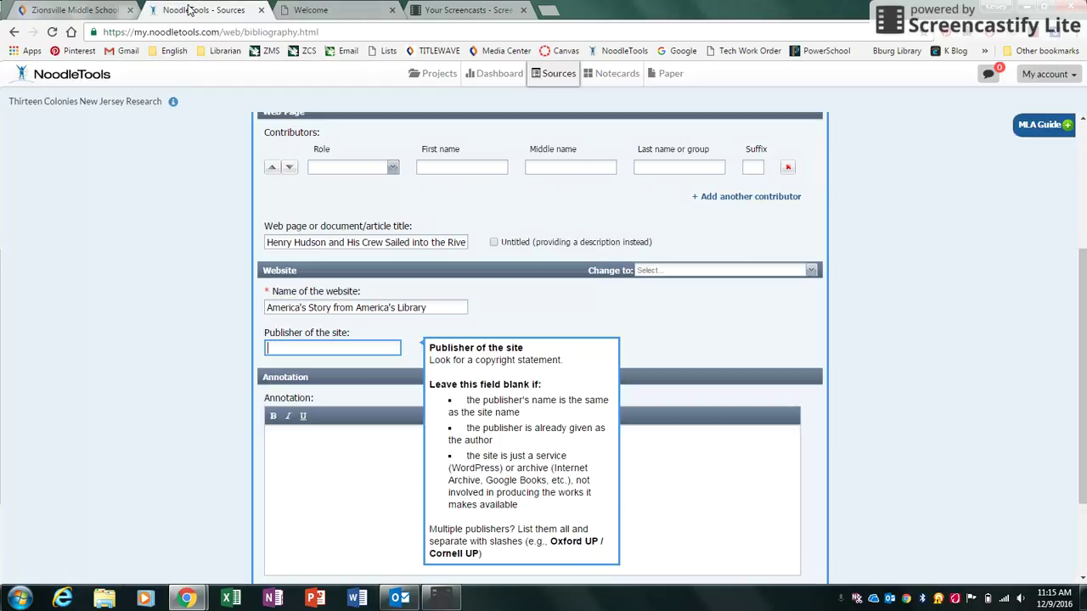
{"action": "type", "text": "Library of Congress"}
{"action": "left_click", "coordinate": [352, 451]}
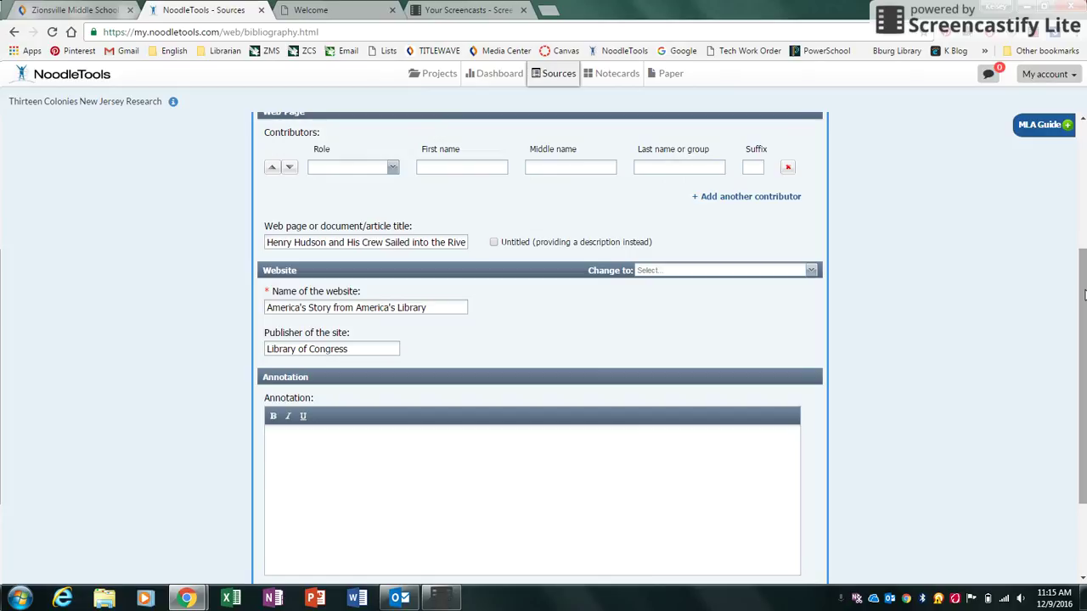
{"action": "left_click_drag", "start_coordinate": [1084, 294], "coordinate": [1072, 377]}
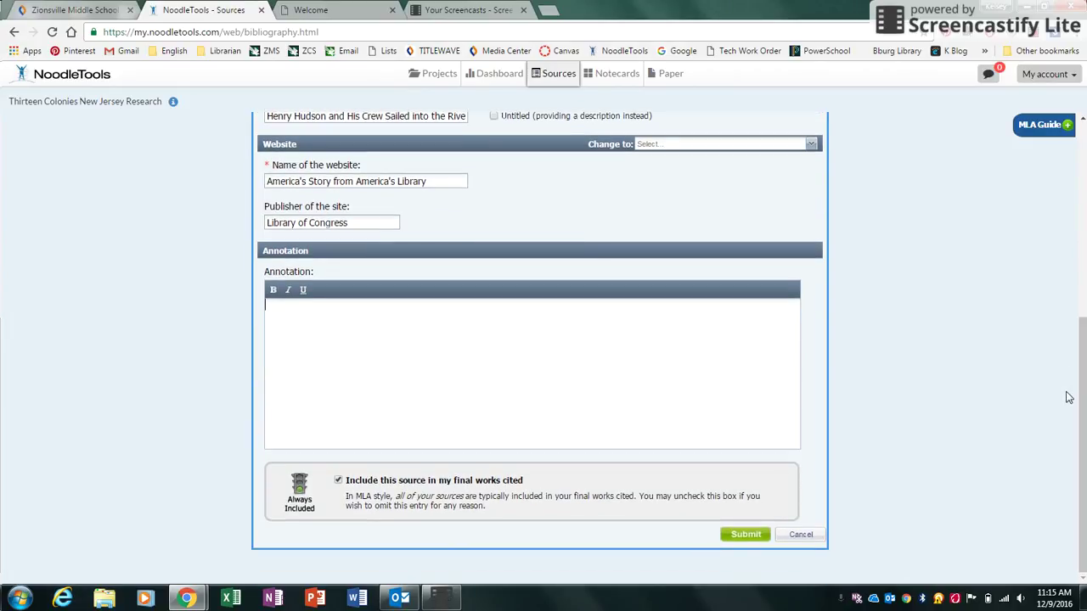
Submit the Henry Hudson website citation to the MLA Works Cited list.
{"action": "left_click", "coordinate": [736, 539]}
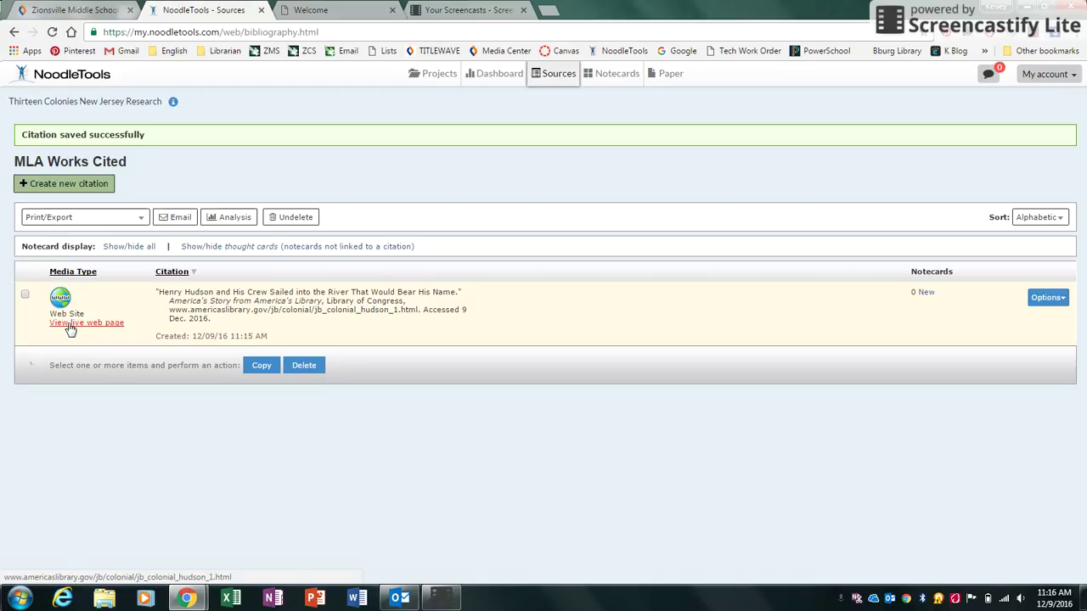
View the cited page live, then start a new notecard for the Henry Hudson citation.
{"action": "left_click", "coordinate": [70, 329]}
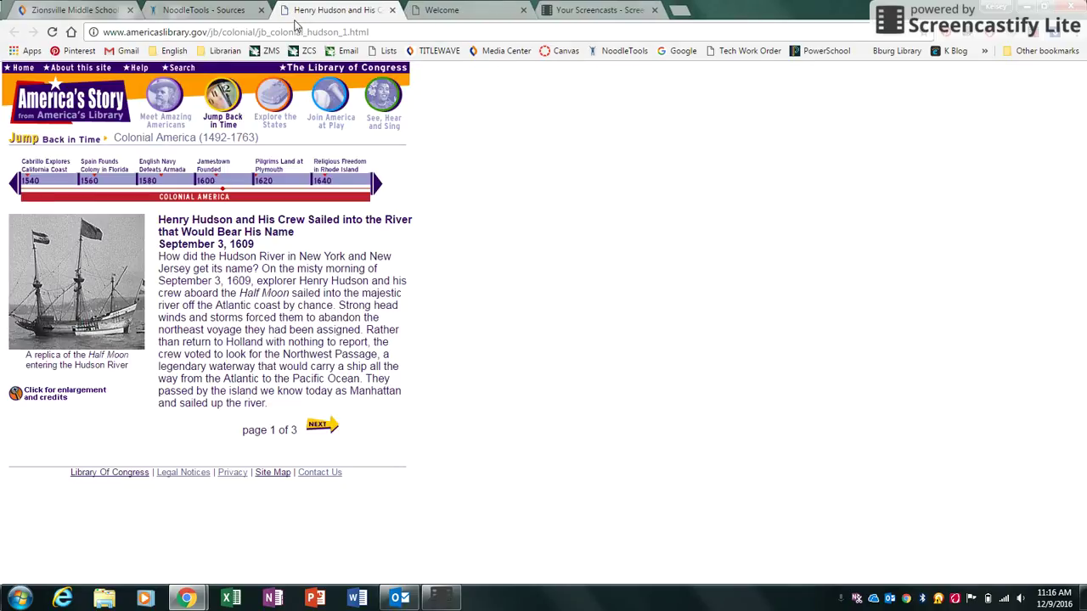
{"action": "left_click", "coordinate": [201, 9]}
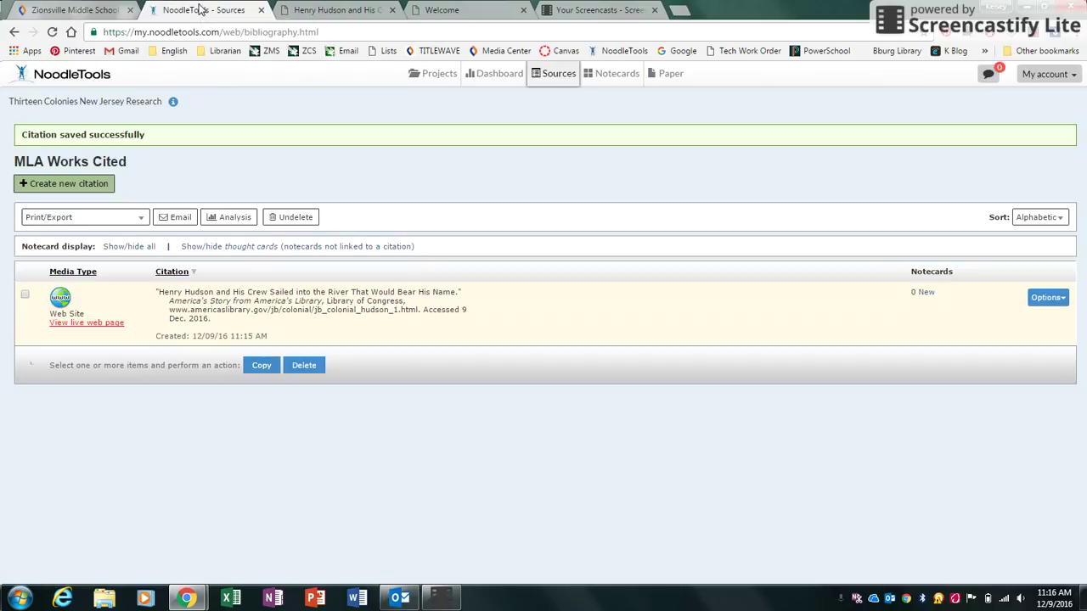
{"action": "left_click", "coordinate": [1061, 303]}
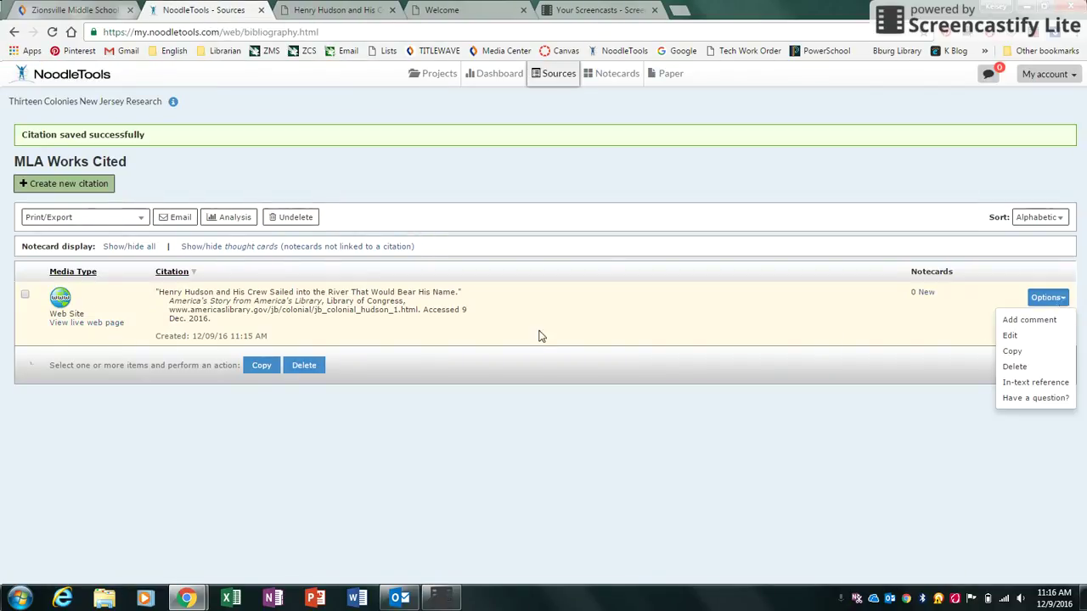
{"action": "left_click", "coordinate": [907, 320]}
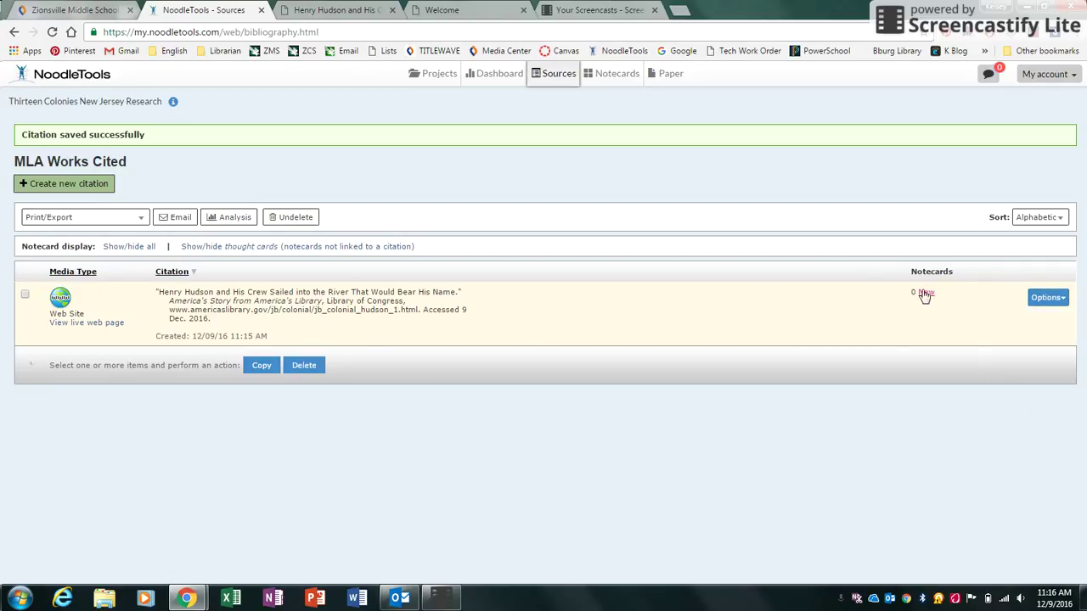
{"action": "left_click", "coordinate": [926, 293]}
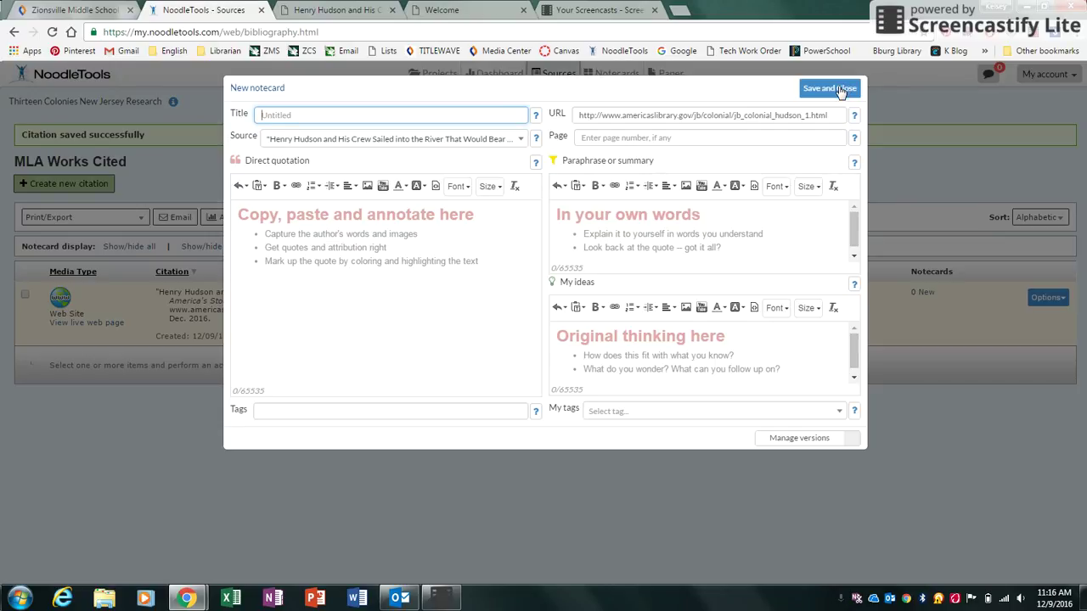
{"action": "left_click", "coordinate": [182, 473]}
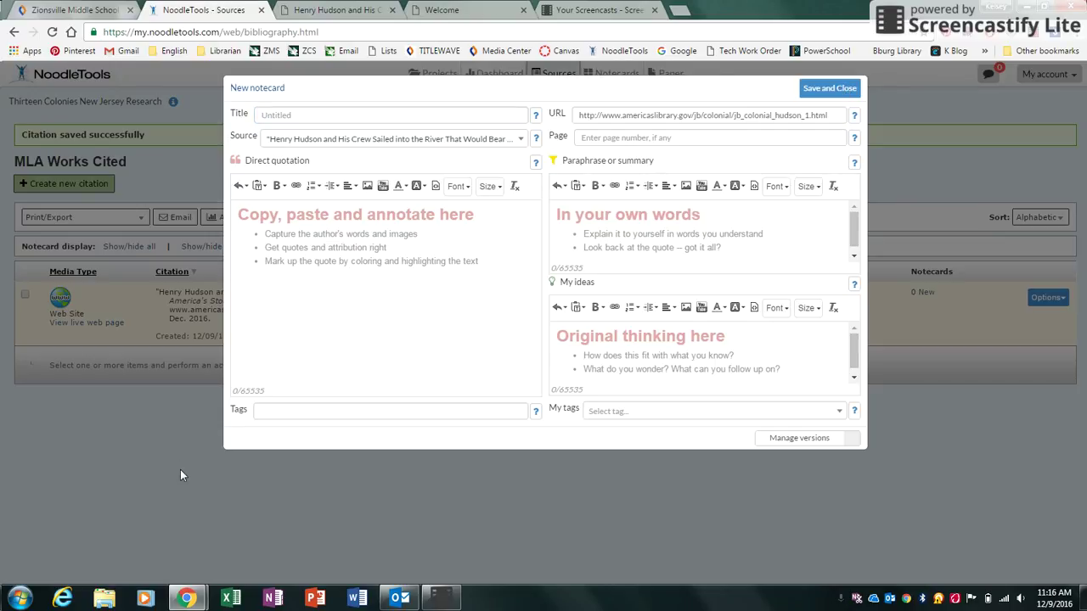